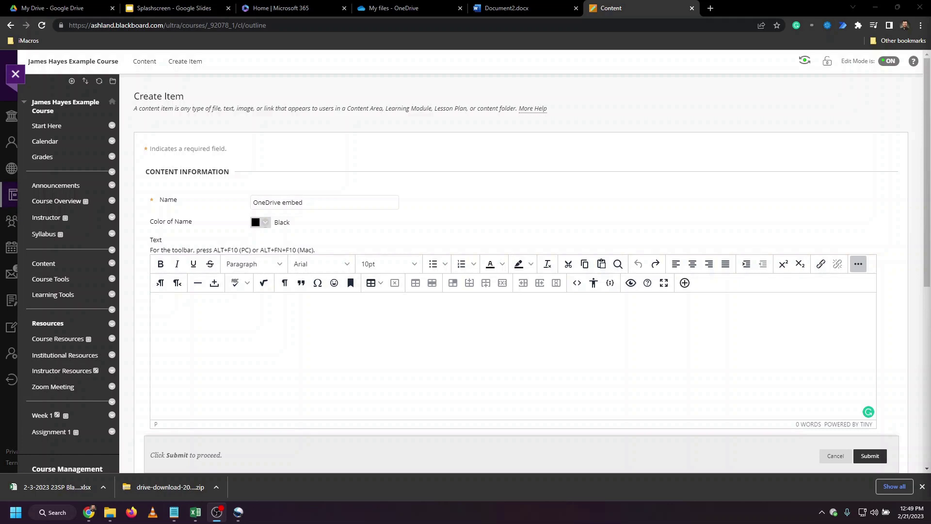
# - Connect the item's Insert from Cloud Service import to OneDrive and accept the access permissions
pyautogui.click(576, 283)
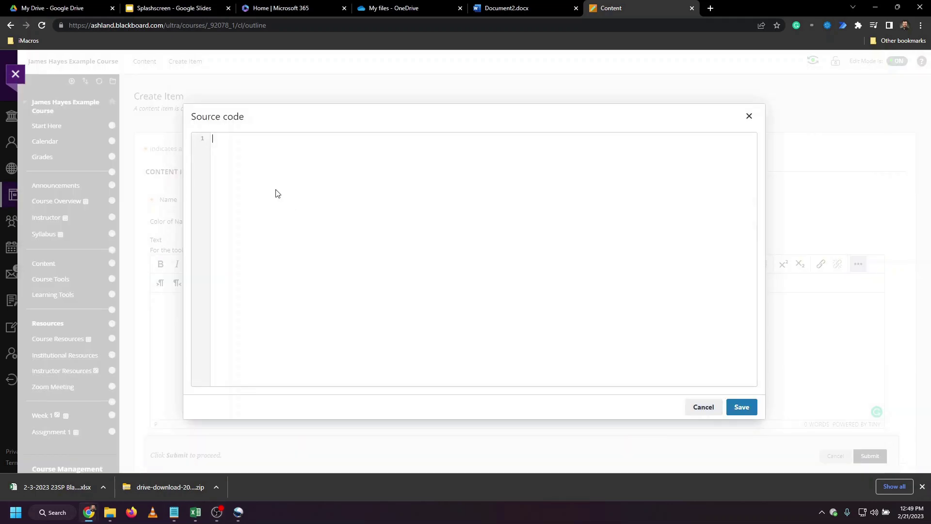
pyautogui.click(749, 115)
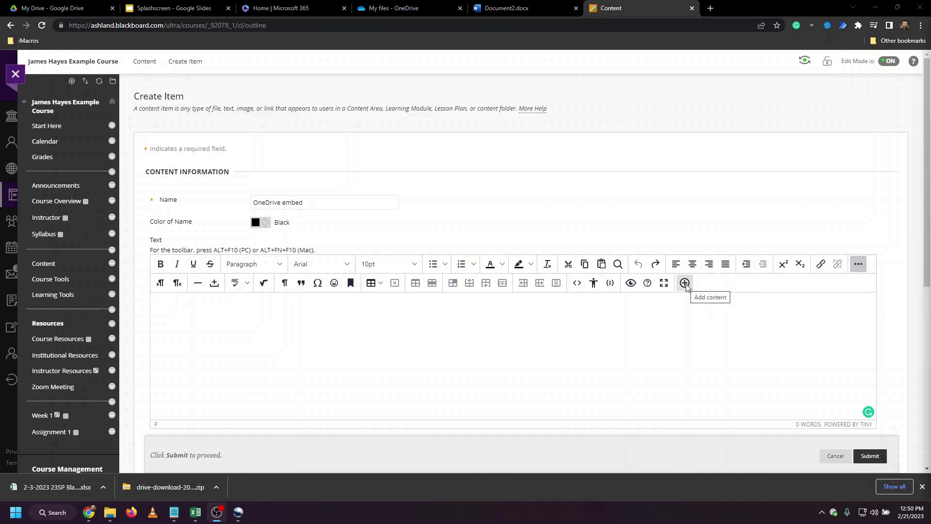
pyautogui.click(684, 282)
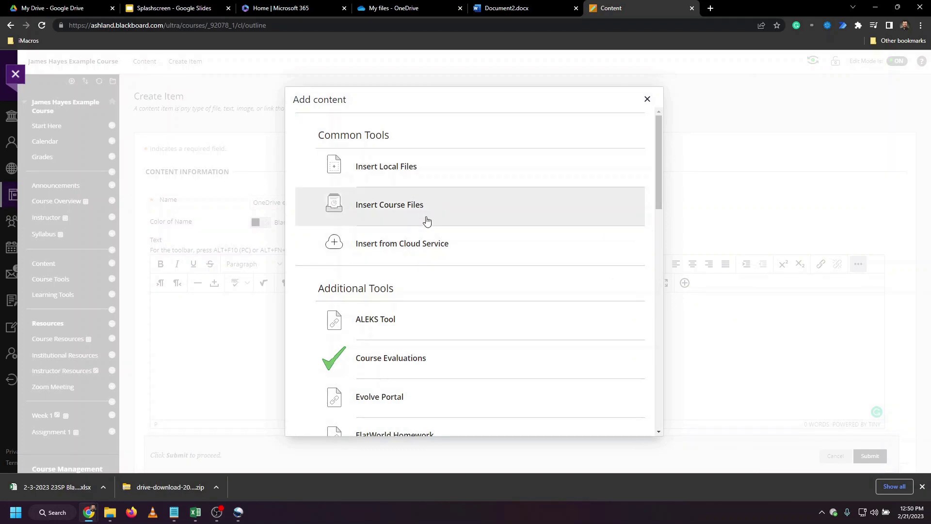
pyautogui.click(475, 250)
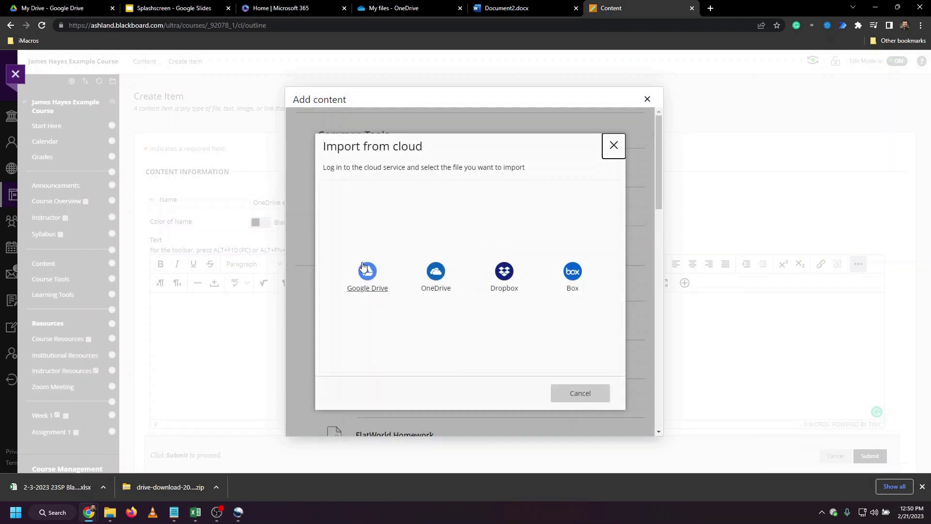
pyautogui.click(436, 274)
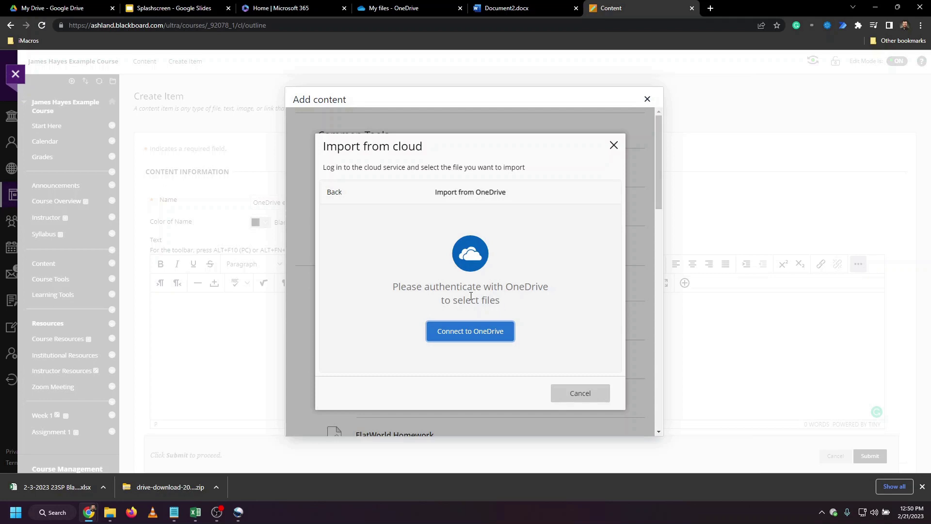
pyautogui.click(492, 333)
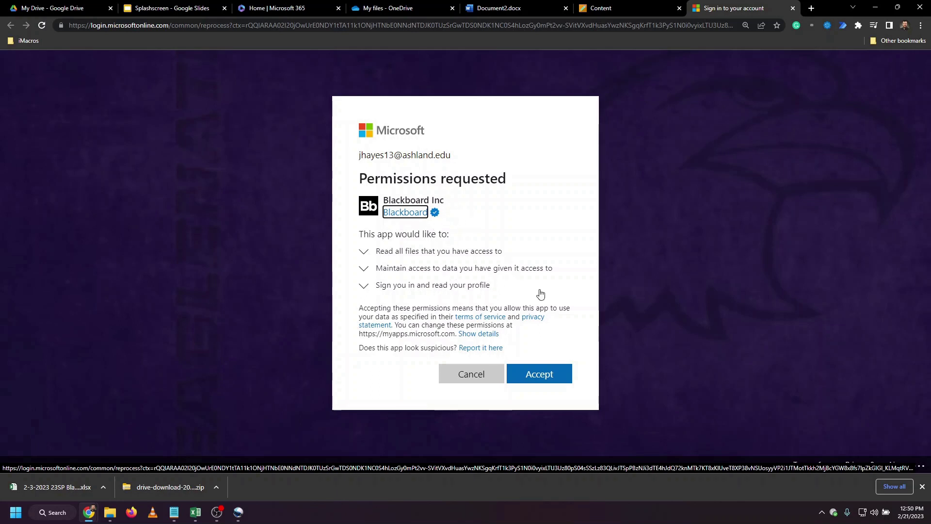
pyautogui.click(539, 374)
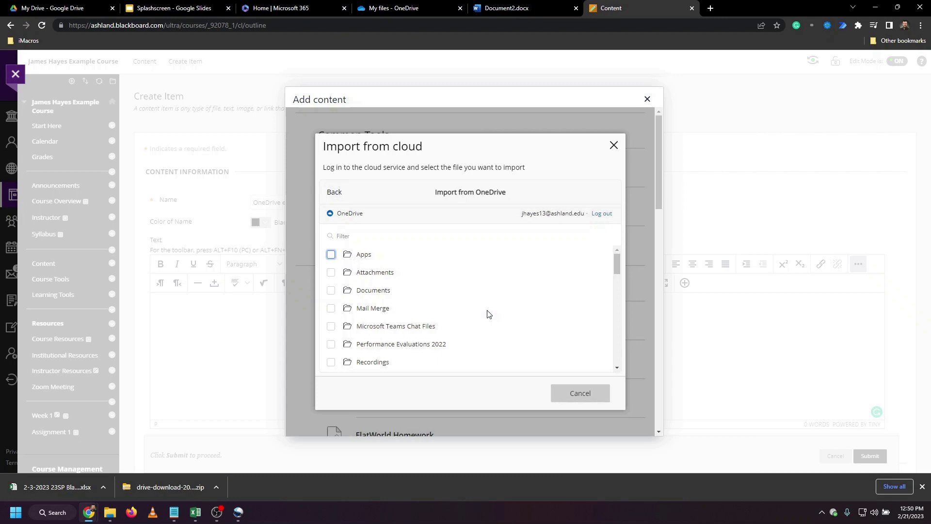
# - Select the 2-9-2023 Lantern participation report .xlsx in OneDrive and import it
pyautogui.scroll(-5, 370, 310)
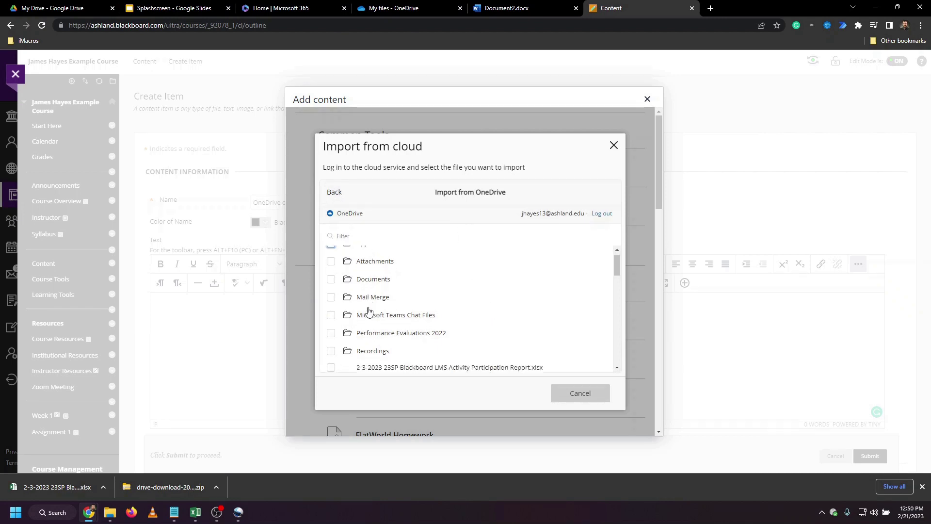
pyautogui.scroll(-2, 369, 311)
pyautogui.scroll(2, 367, 308)
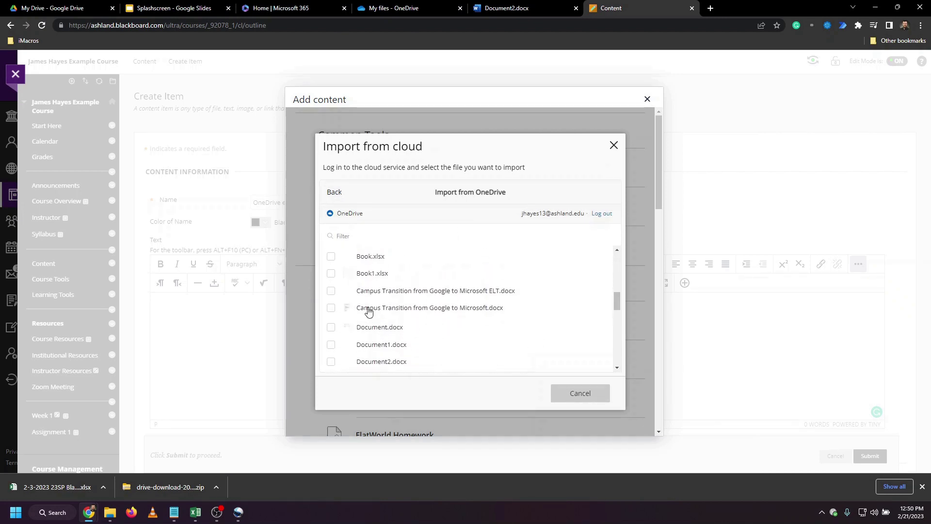
pyautogui.scroll(-1, 403, 320)
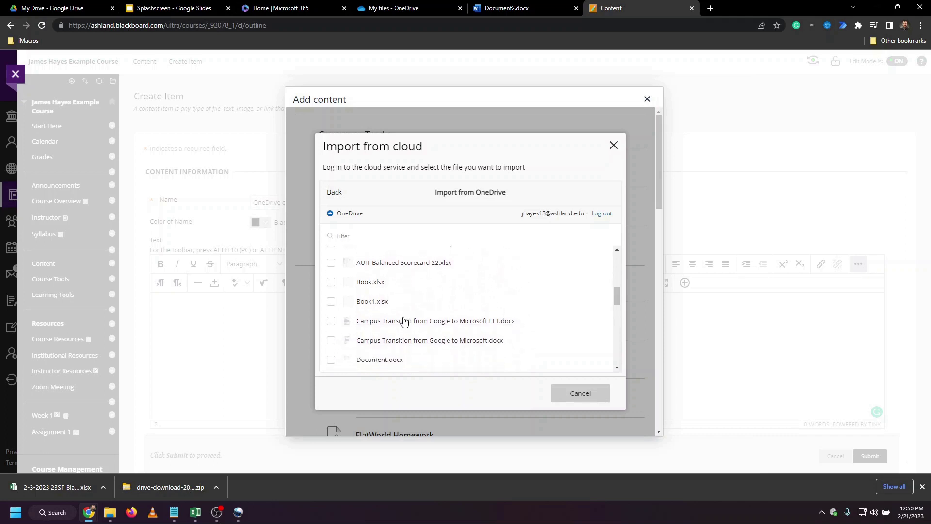
pyautogui.scroll(1, 402, 319)
pyautogui.scroll(-1, 404, 321)
pyautogui.scroll(1, 404, 320)
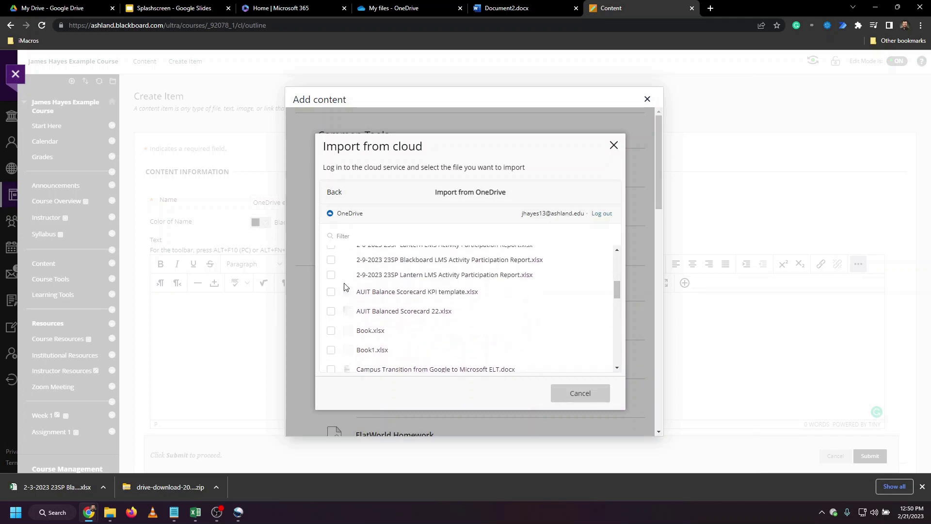
pyautogui.click(331, 276)
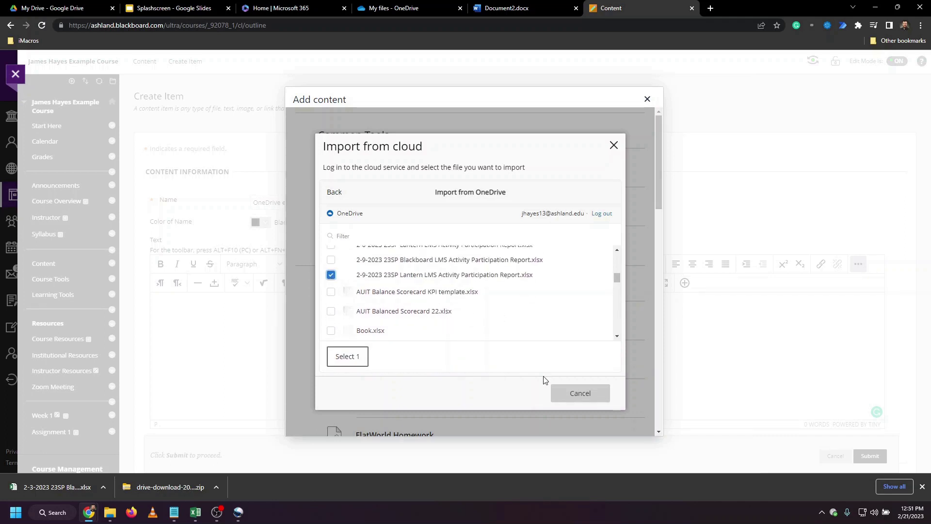
pyautogui.click(348, 357)
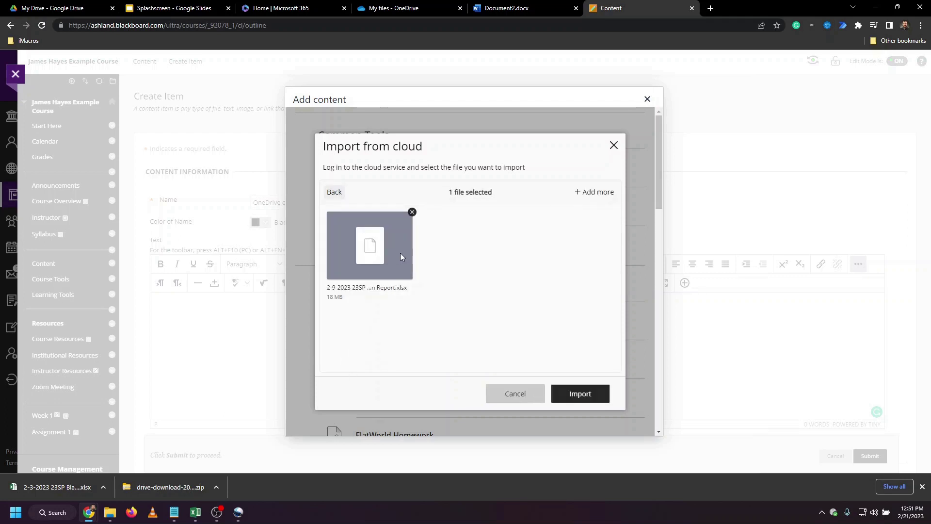
pyautogui.click(585, 400)
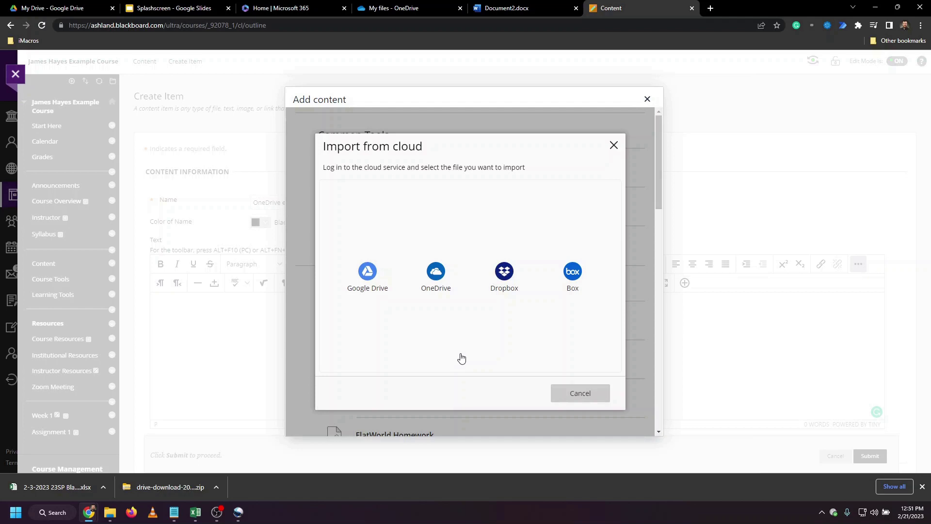
# - Submit the item and test that its .xlsx link downloads the spreadsheet
pyautogui.click(600, 389)
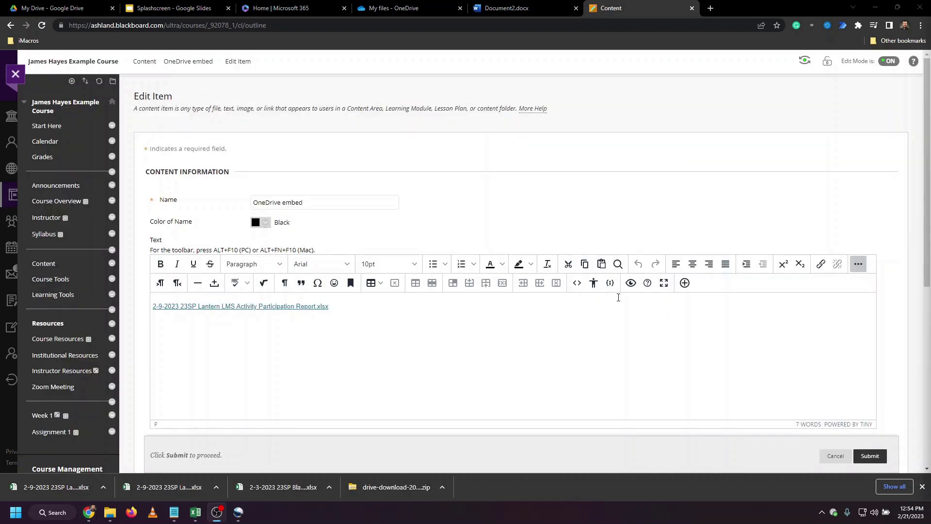
pyautogui.click(870, 456)
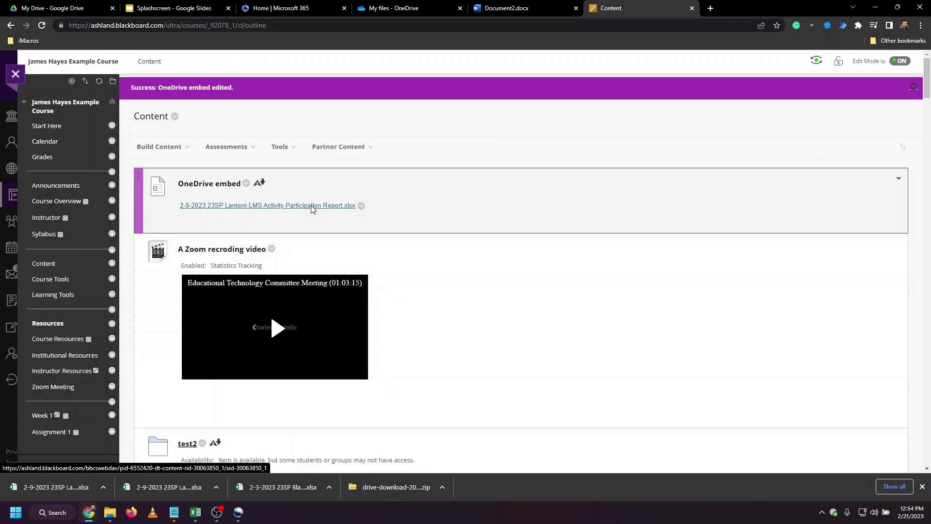
pyautogui.click(312, 206)
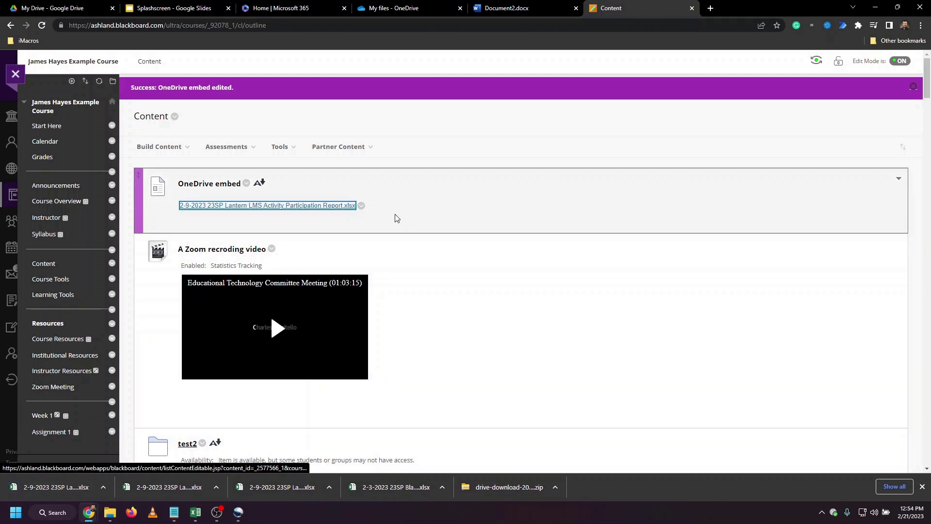
# - Reopen the OneDrive embed item in the Edit Item form
pyautogui.click(235, 207)
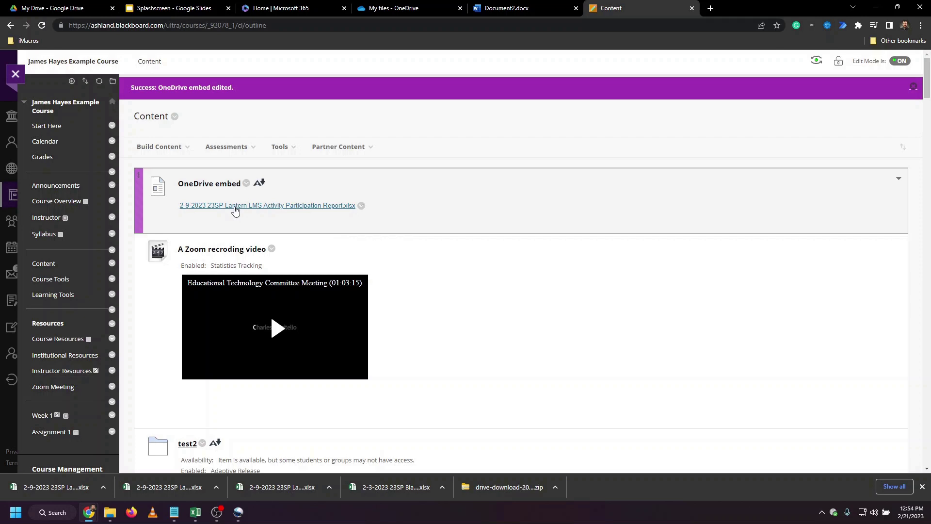
pyautogui.click(285, 212)
pyautogui.click(285, 210)
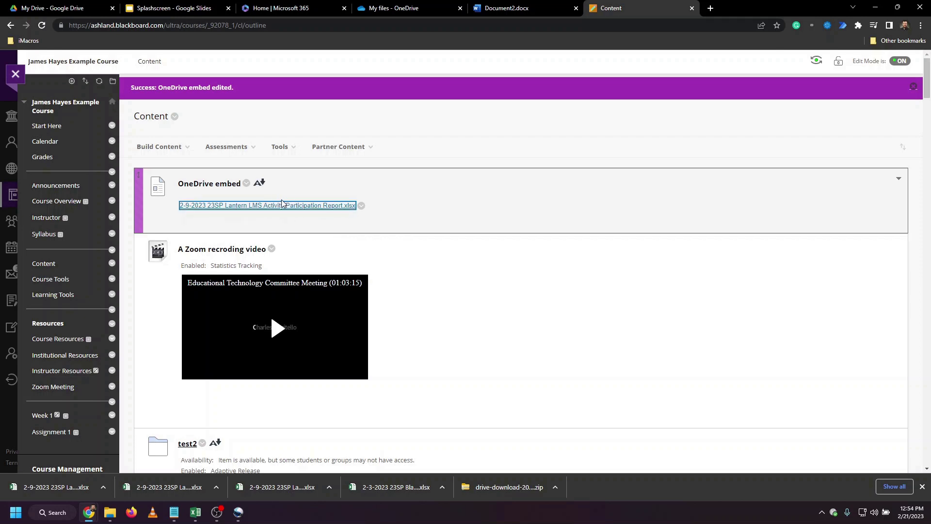
pyautogui.click(284, 208)
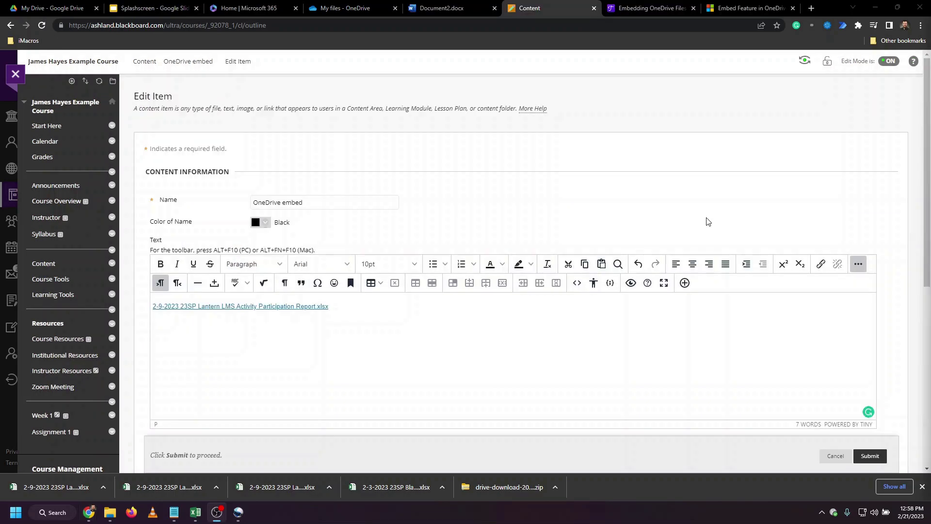
# - Open OneDrive My files from the Microsoft 365 app launcher
pyautogui.click(350, 8)
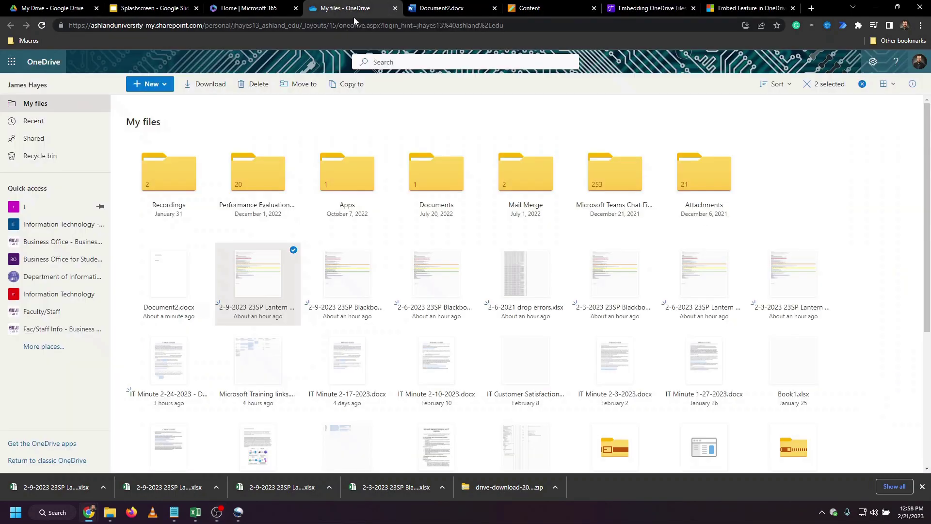
pyautogui.click(12, 63)
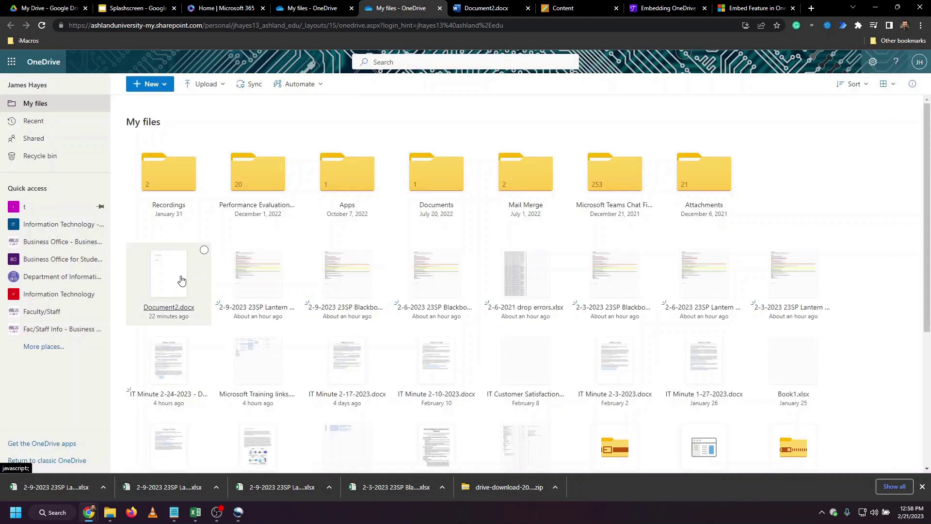
# - Copy Document2's 476 × 288 px iframe embed code from Word's Share > Embed
pyautogui.click(494, 10)
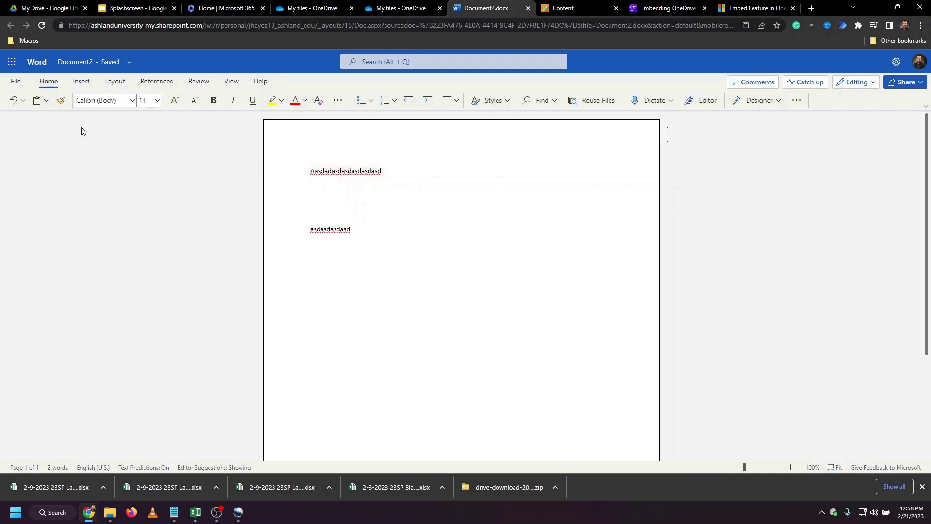
pyautogui.click(14, 82)
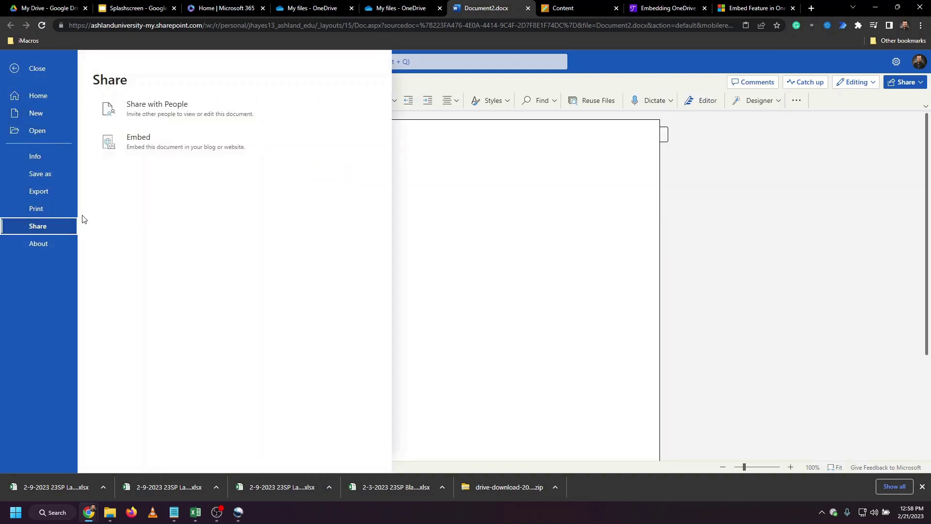
pyautogui.click(197, 147)
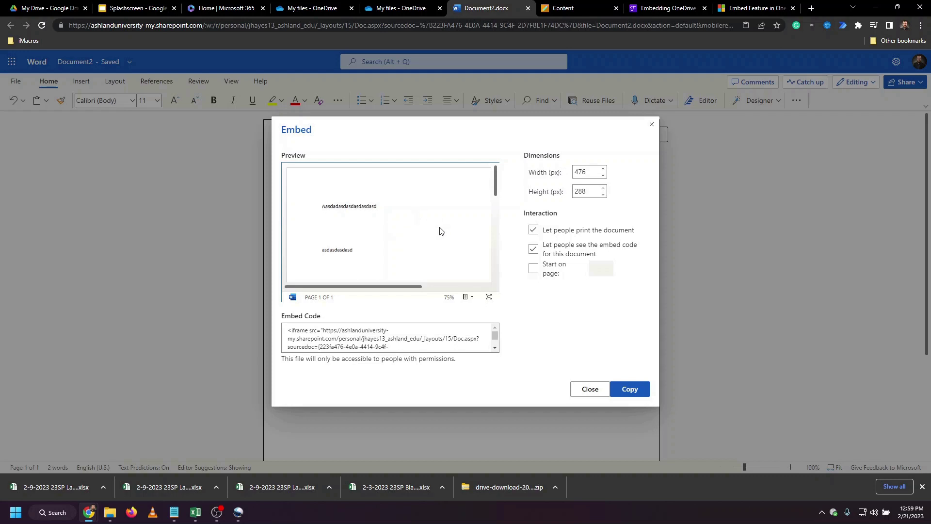
pyautogui.click(357, 335)
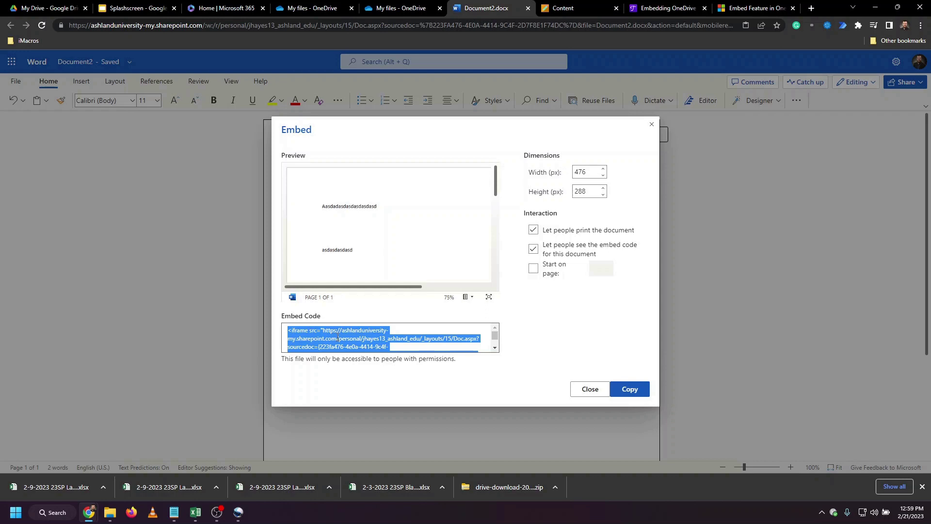
pyautogui.rightClick(338, 339)
pyautogui.click(356, 347)
pyautogui.click(633, 390)
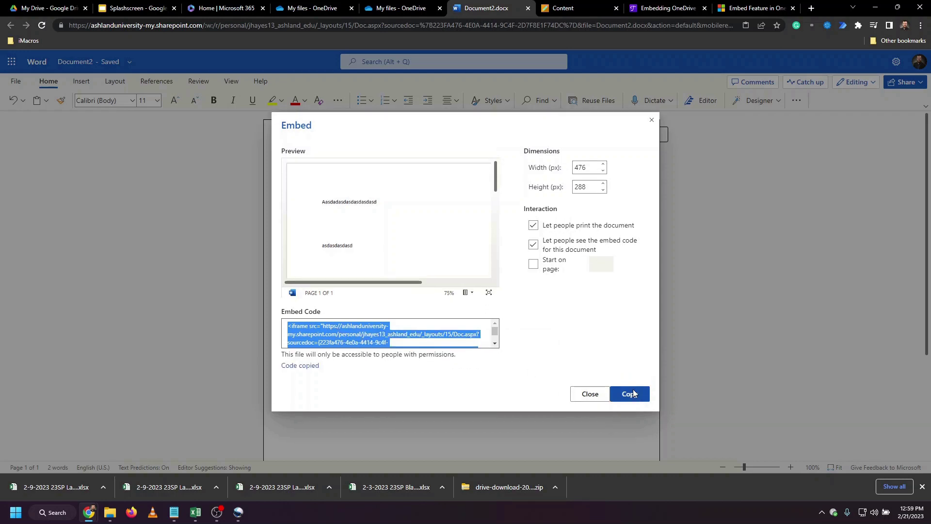
pyautogui.click(589, 394)
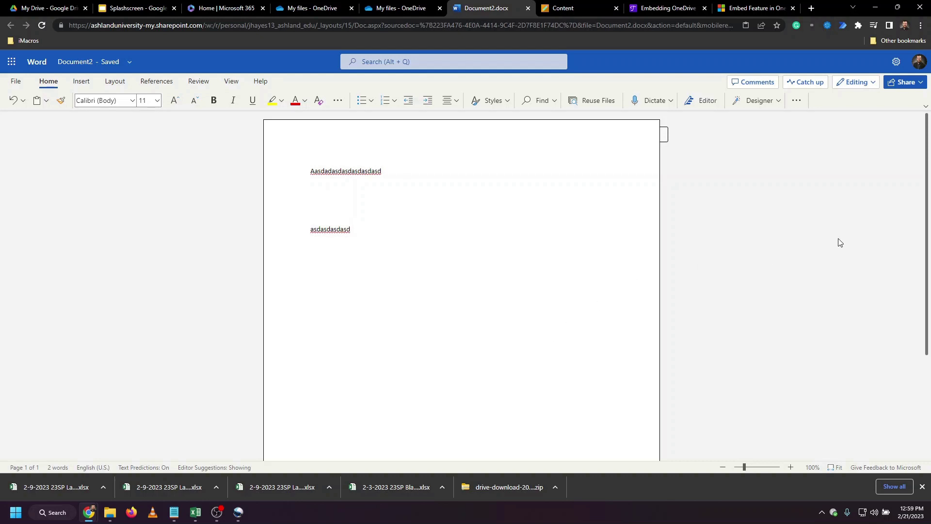
# - Paste Document2's iframe embed code into the item's HTML source below the spreadsheet link
pyautogui.click(588, 8)
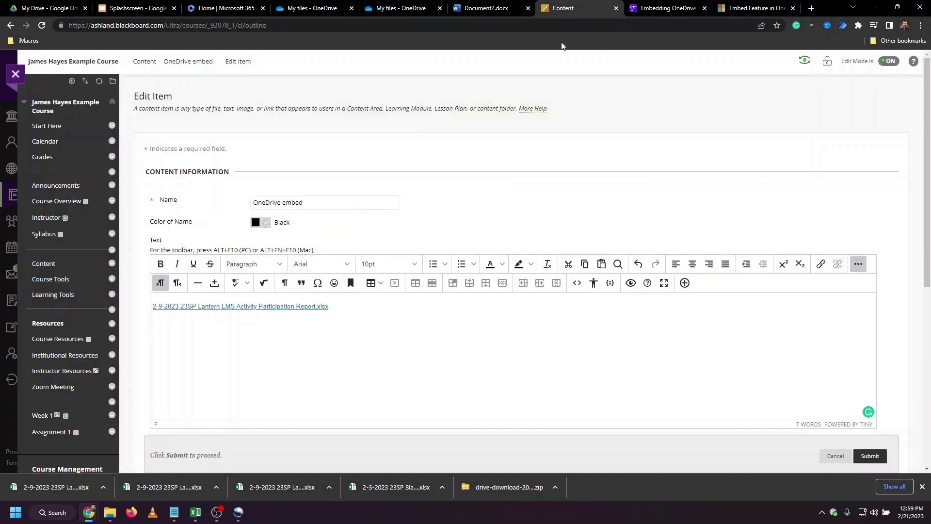
pyautogui.click(577, 283)
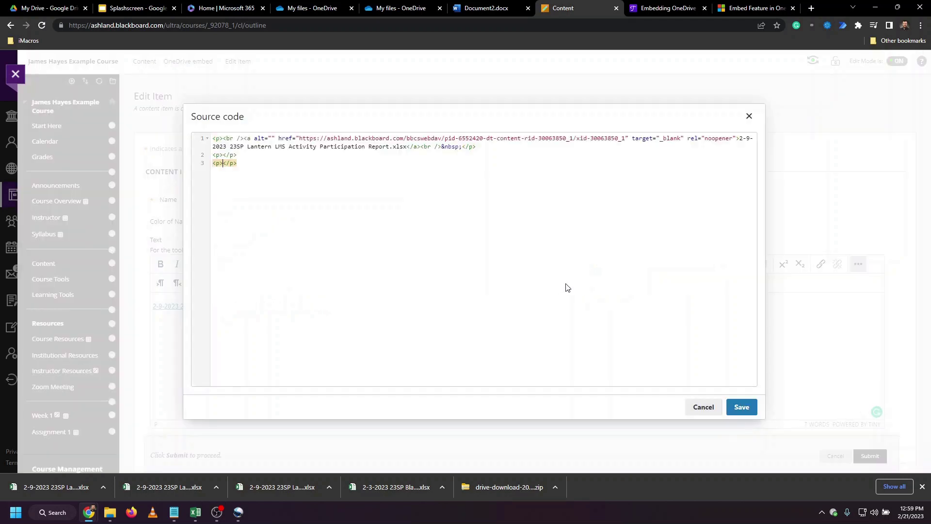
pyautogui.hotkey('ctrl', 'v')
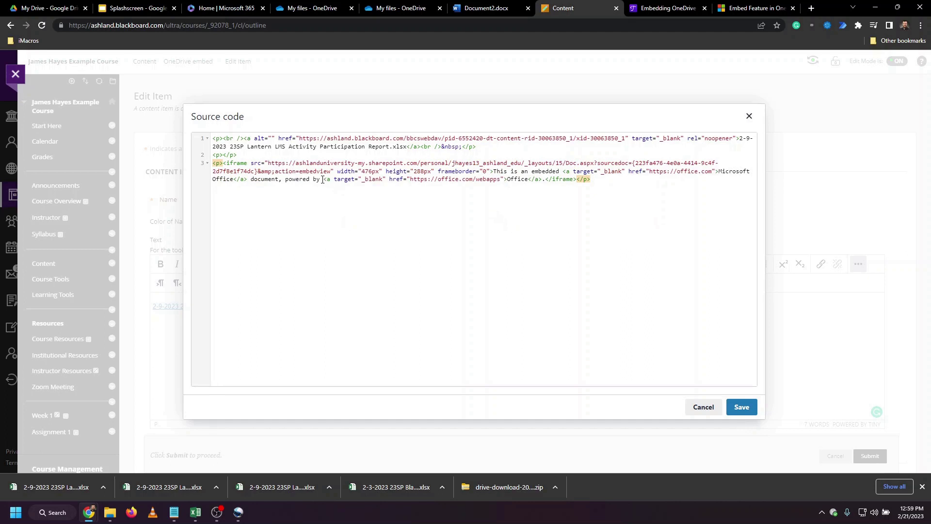
pyautogui.click(741, 407)
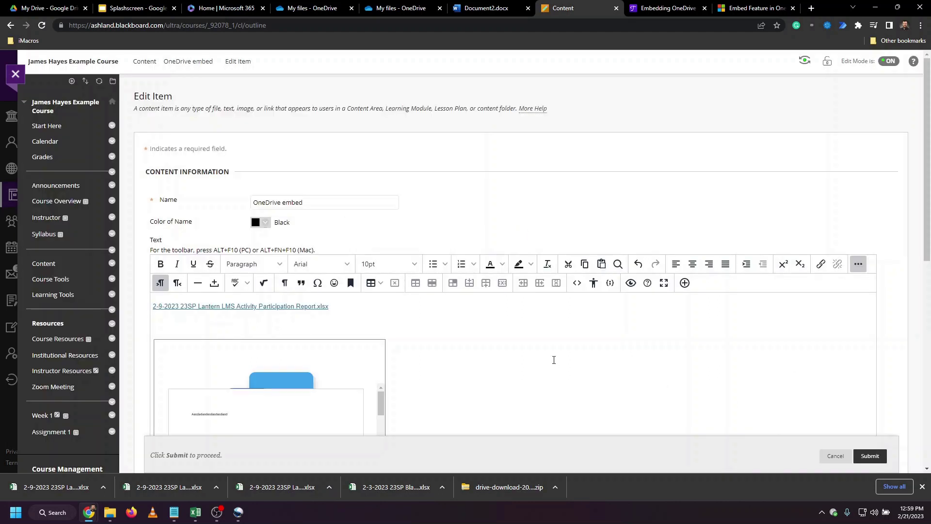
pyautogui.scroll(-3, 457, 328)
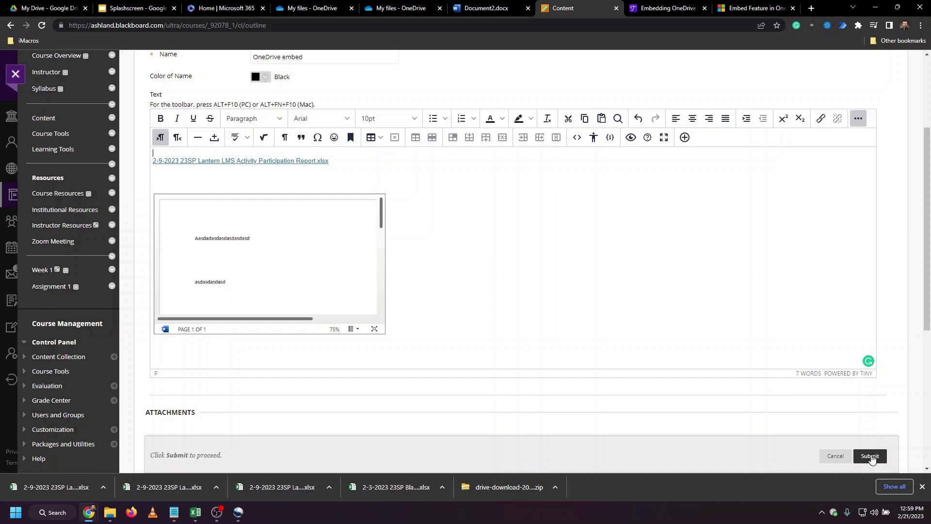
# - Submit the item and view the embedded Document2 preview in Full Screen
pyautogui.click(871, 455)
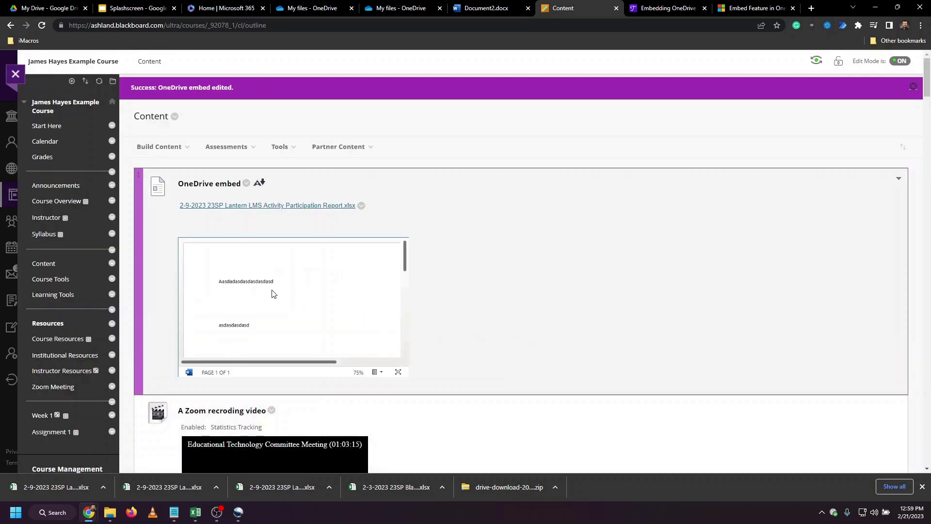
pyautogui.scroll(-2, 293, 314)
pyautogui.scroll(-2, 298, 316)
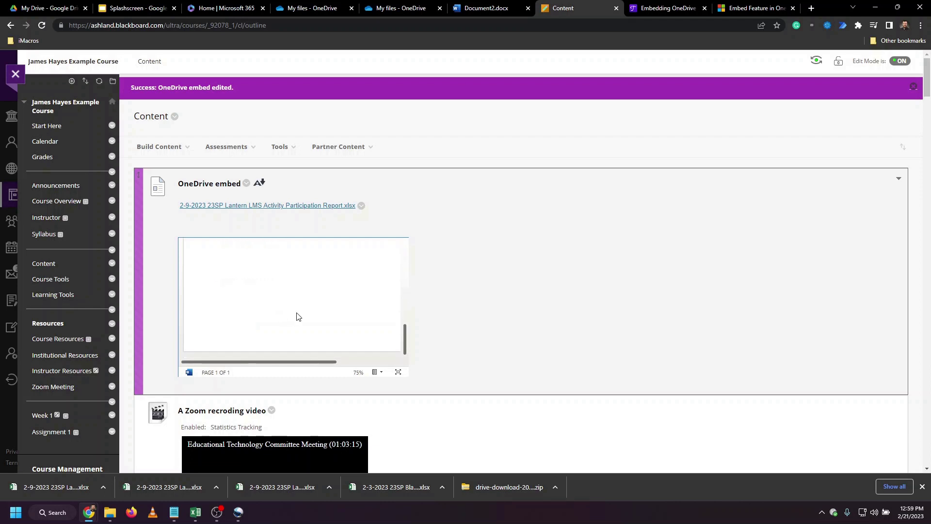
pyautogui.scroll(4, 297, 315)
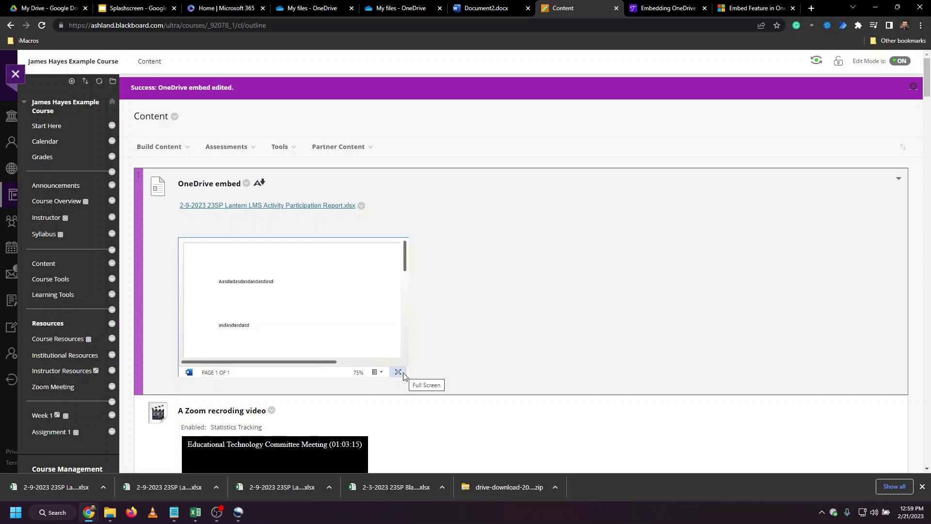
pyautogui.click(399, 372)
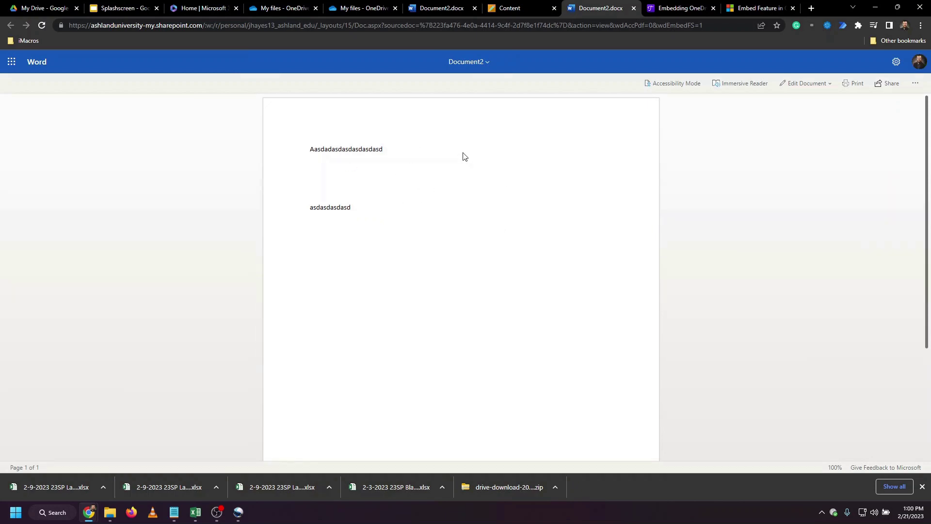
pyautogui.click(519, 9)
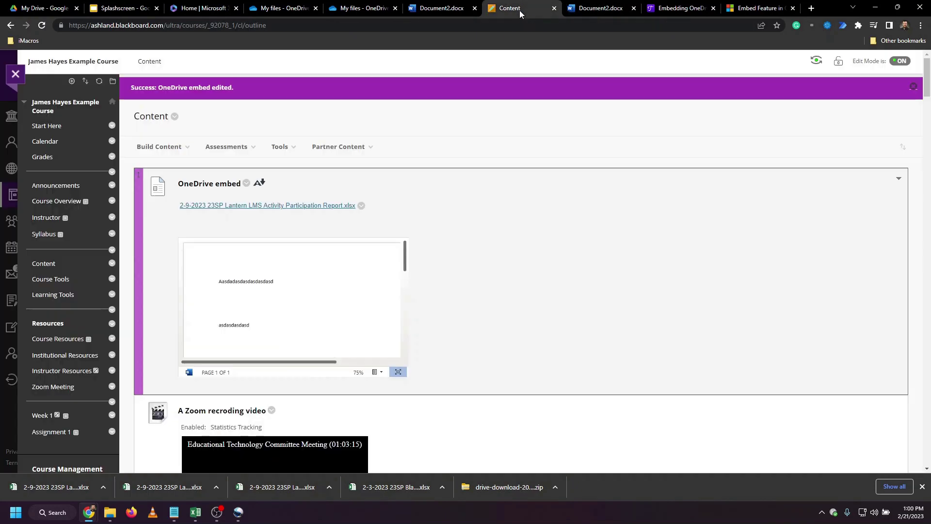
# - Reopen the item for editing and bring up Document2's embed code in Word
pyautogui.click(246, 182)
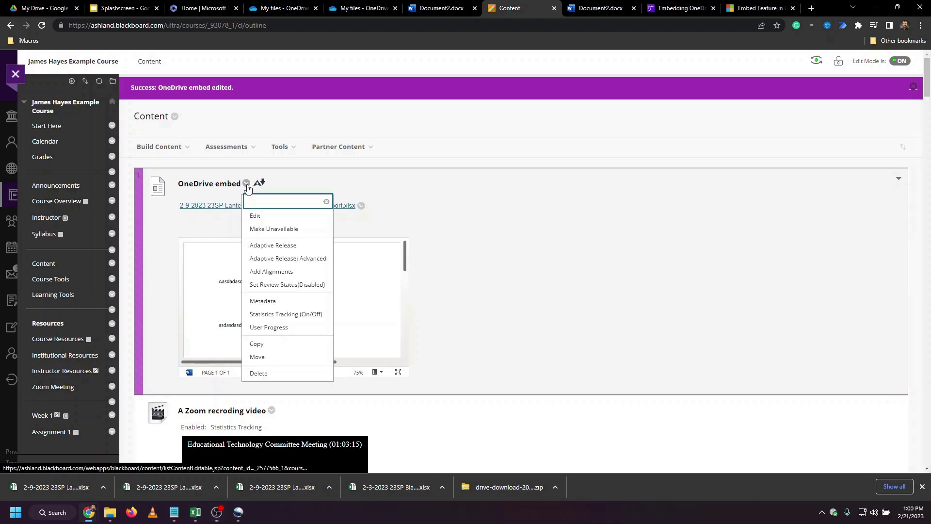
pyautogui.click(270, 216)
pyautogui.click(429, 8)
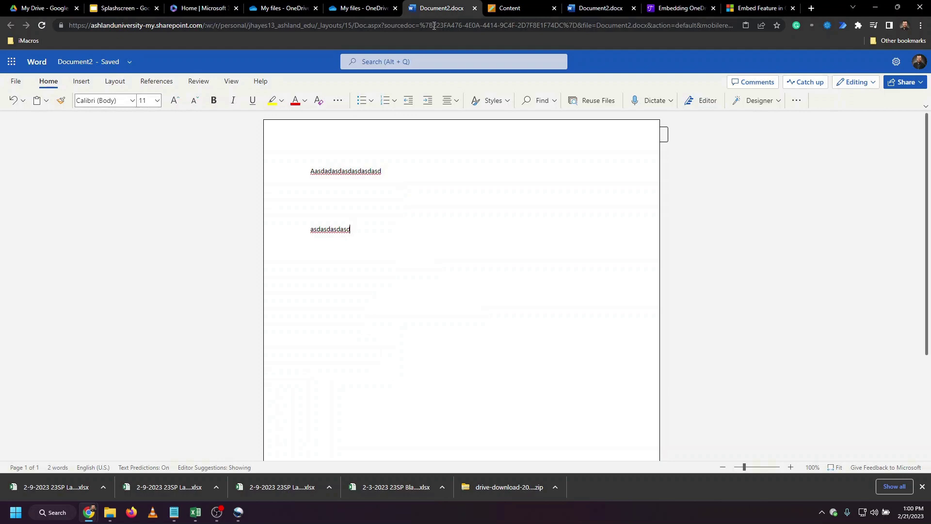
pyautogui.click(19, 82)
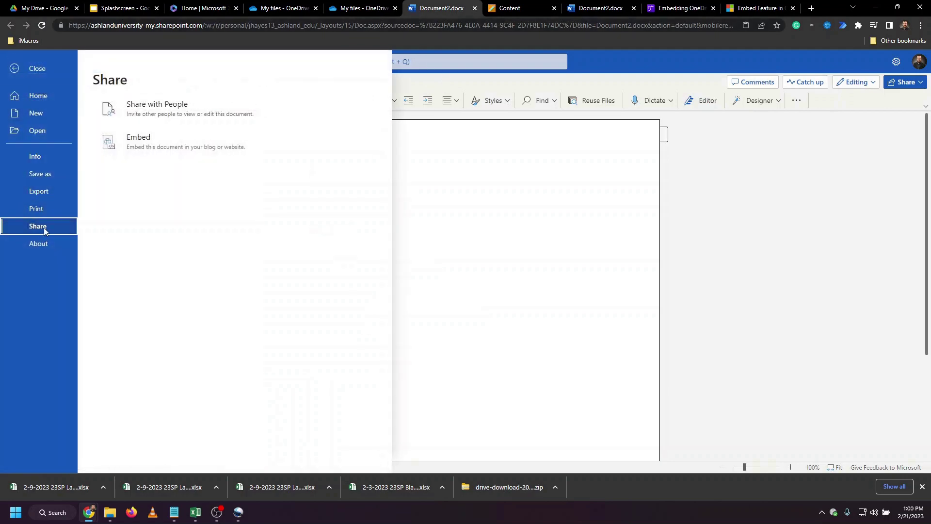
pyautogui.click(158, 140)
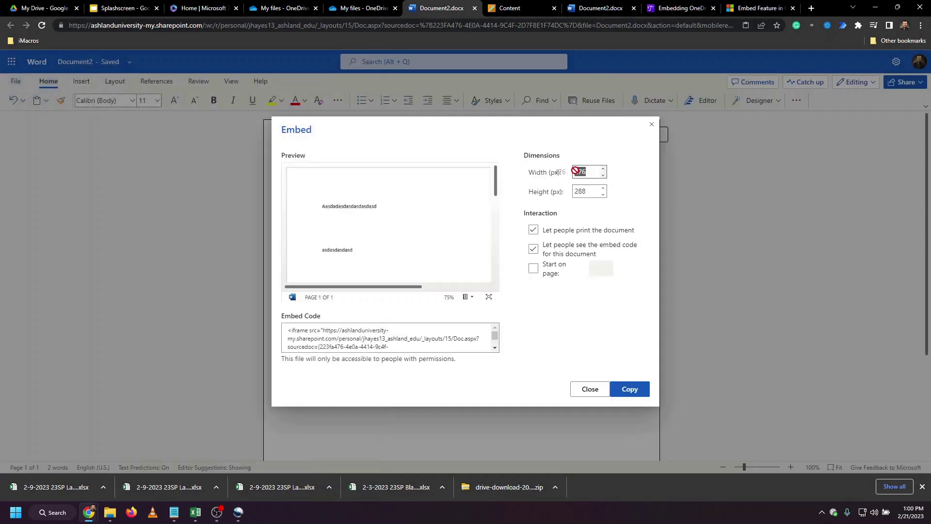
# - Change the iframe width from 476 to 900 and height from 288 to 600 in the source
pyautogui.click(510, 12)
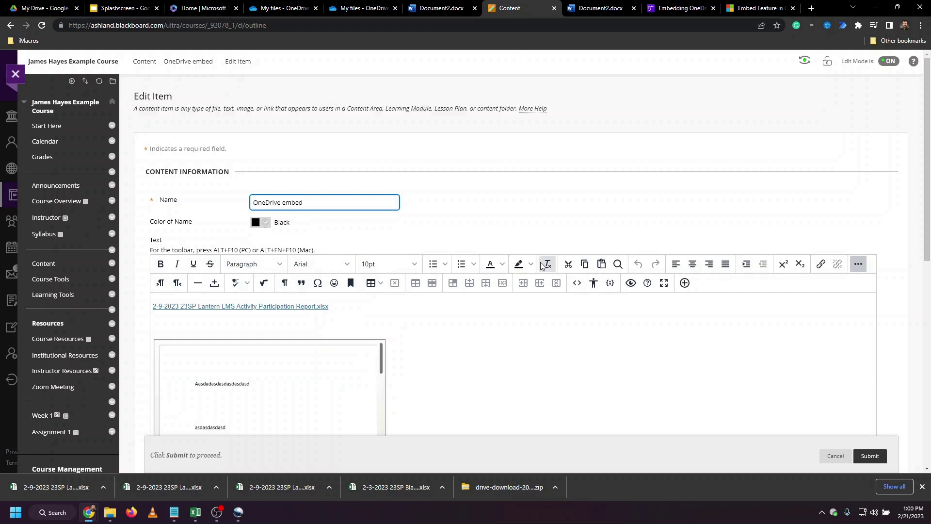
pyautogui.click(577, 283)
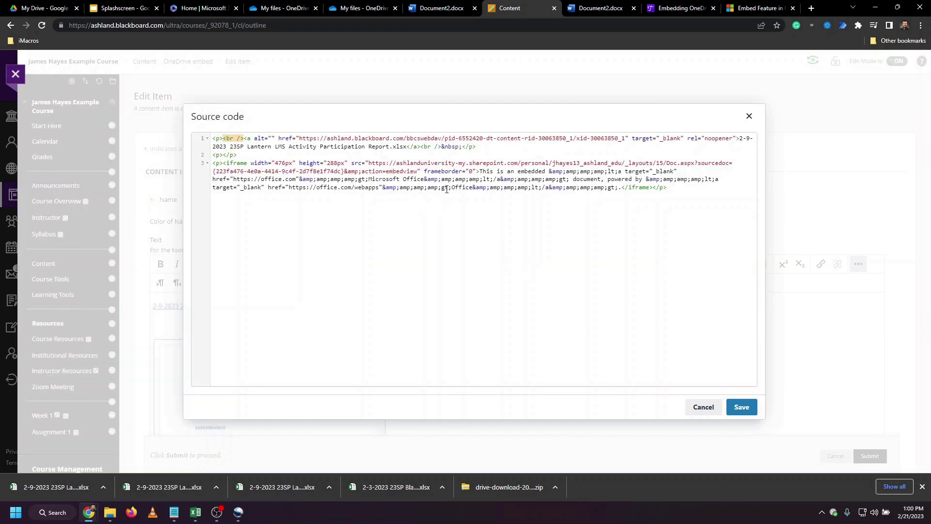
pyautogui.moveTo(250, 163); pyautogui.dragTo(293, 162)
pyautogui.click(292, 163)
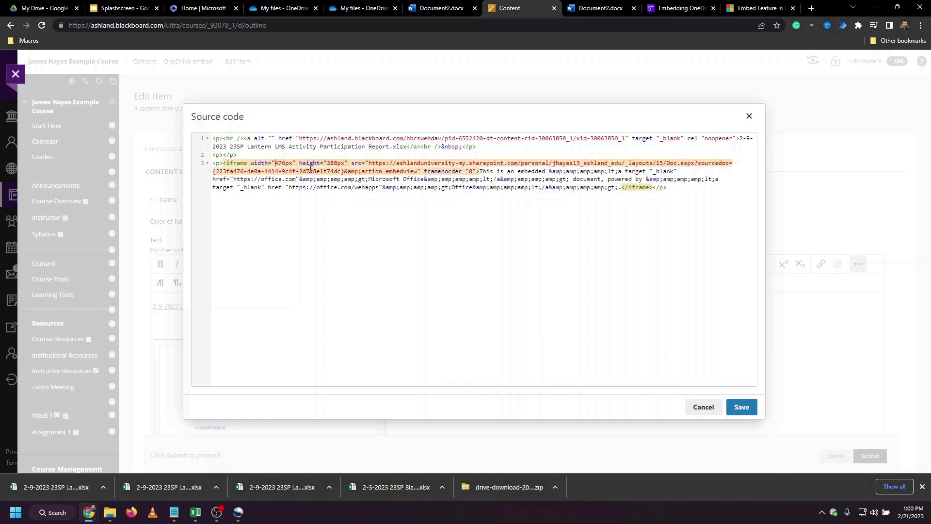
pyautogui.hotkey('shift', 'Right')
pyautogui.hotkey('shift', 'Right')
pyautogui.hotkey('shift', 'Right')
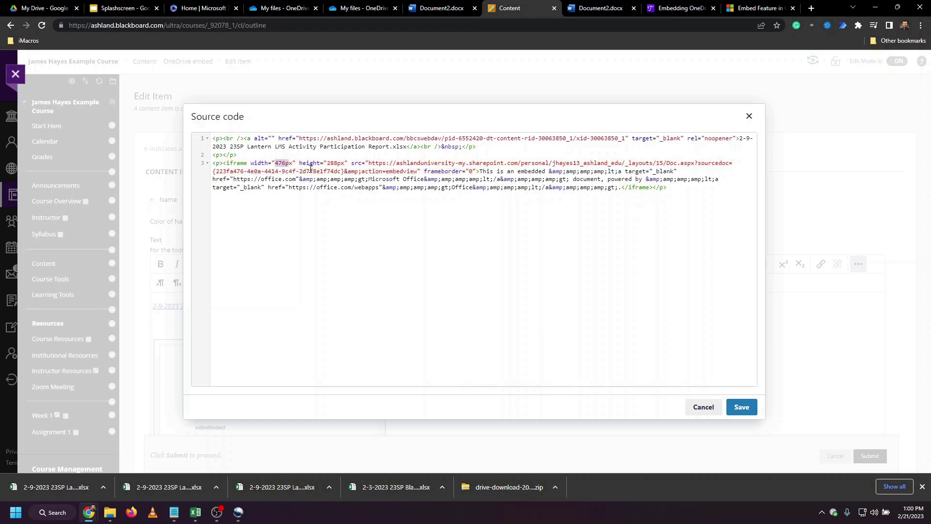
pyautogui.write('900')
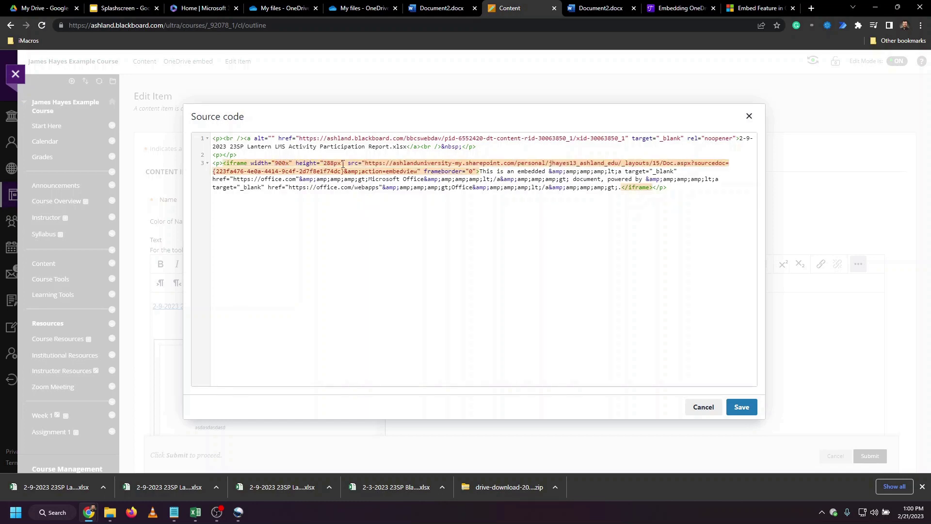
pyautogui.press('Delete')
pyautogui.press('Delete')
pyautogui.press('Delete')
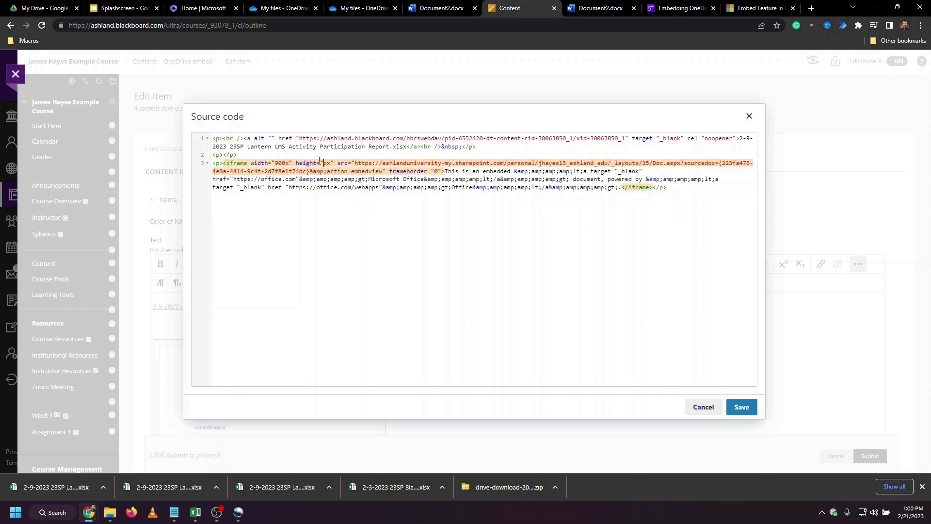
pyautogui.write('600')
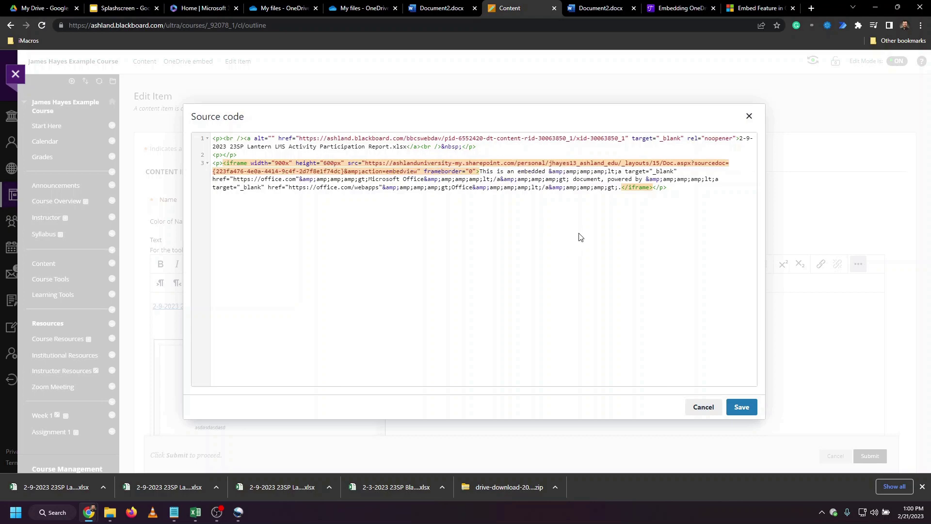
pyautogui.click(739, 406)
# - Submit the item and check the 900 × 600 embed on the Content page
pyautogui.scroll(-2, 601, 329)
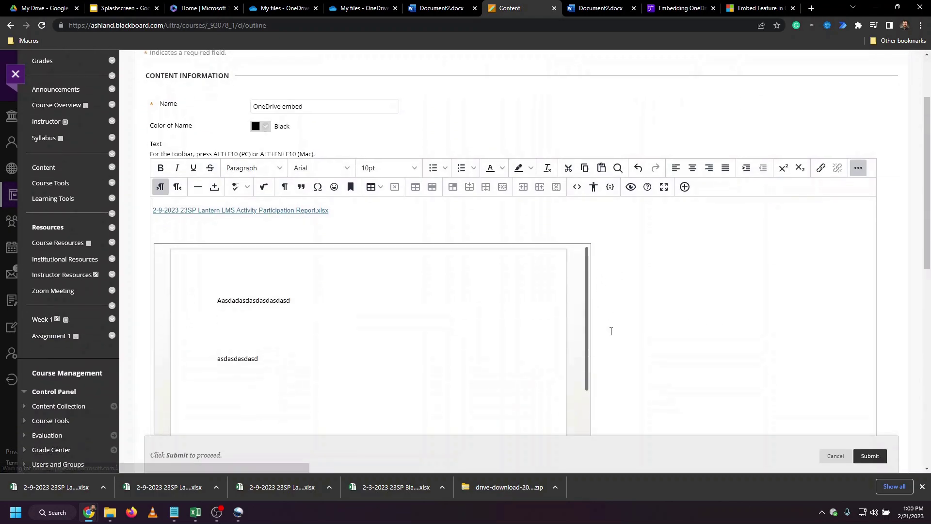
pyautogui.scroll(-4, 614, 325)
pyautogui.scroll(1, 618, 306)
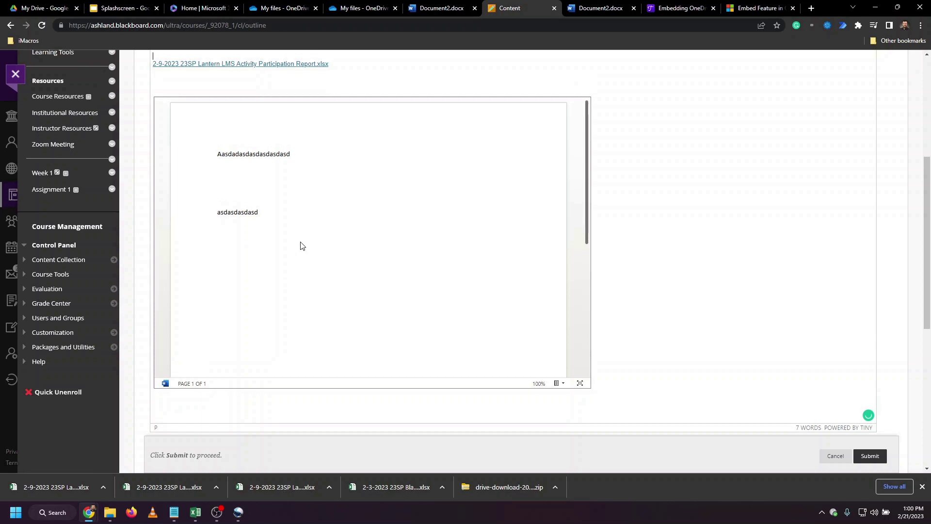
pyautogui.click(870, 455)
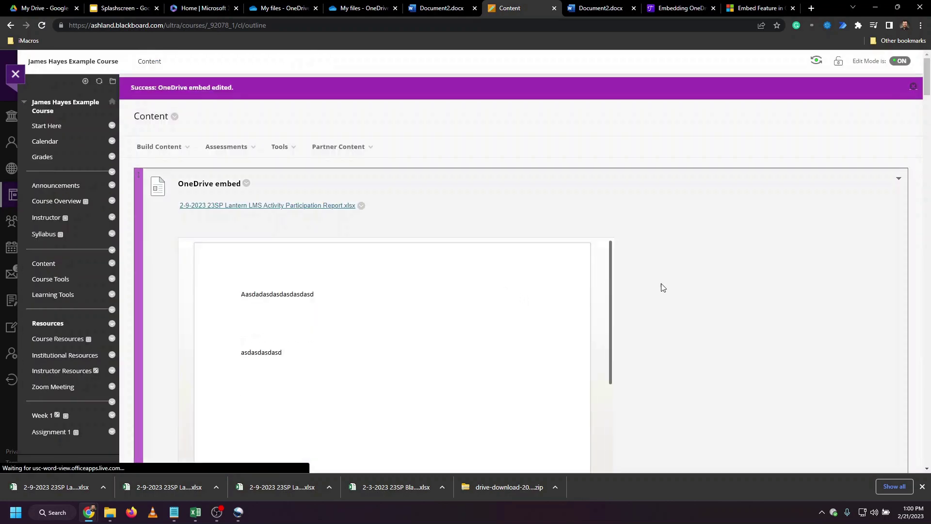
pyautogui.scroll(-1, 666, 289)
pyautogui.scroll(-3, 669, 291)
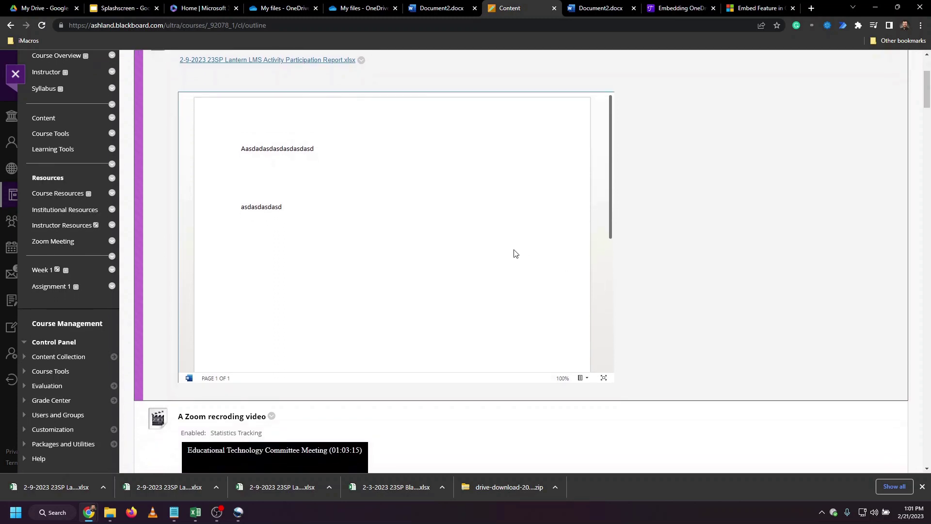
pyautogui.moveTo(611, 169); pyautogui.dragTo(624, 152)
pyautogui.scroll(3, 654, 198)
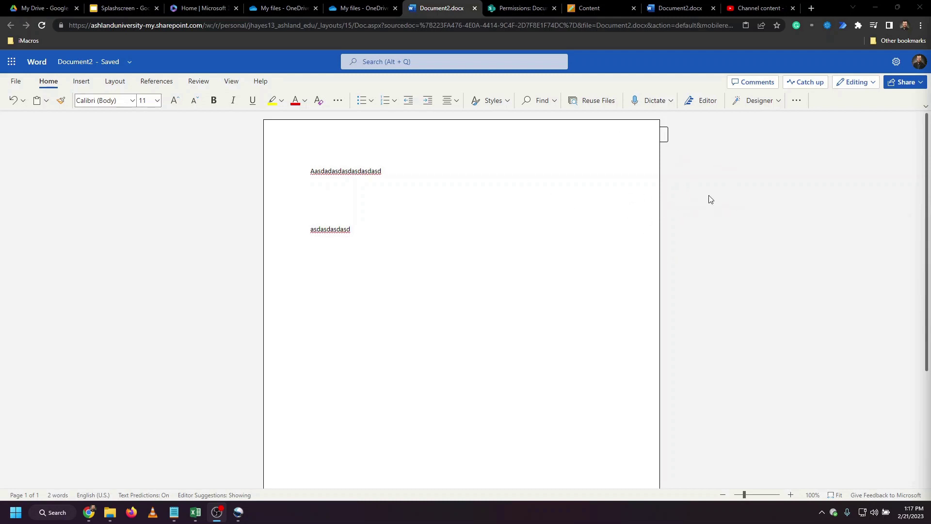
# - Create an Anyone-can-view link for Document2.docx and close the Link copied notice
pyautogui.click(921, 86)
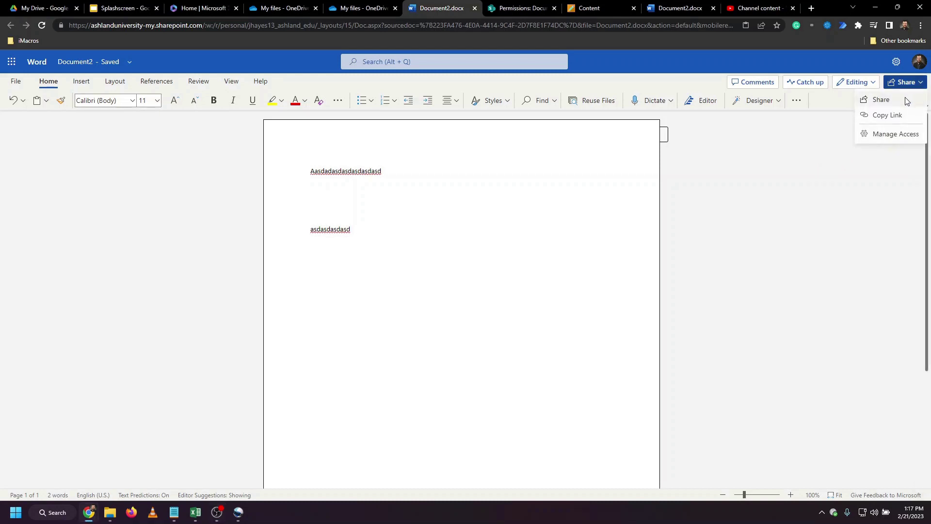
pyautogui.click(905, 98)
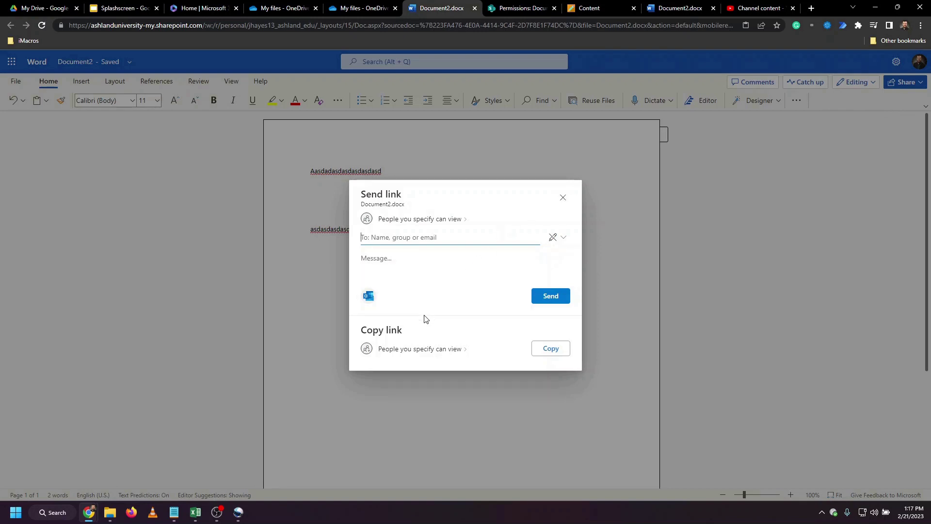
pyautogui.click(450, 349)
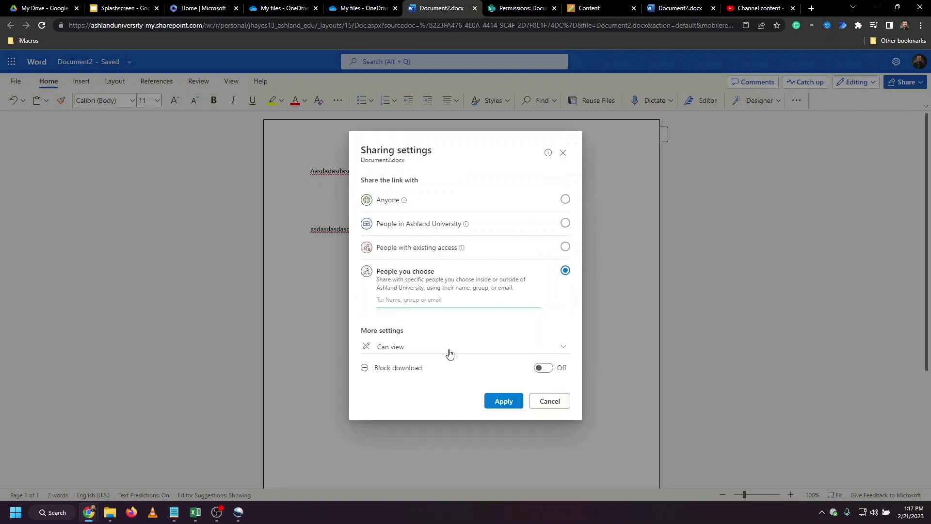
pyautogui.click(567, 201)
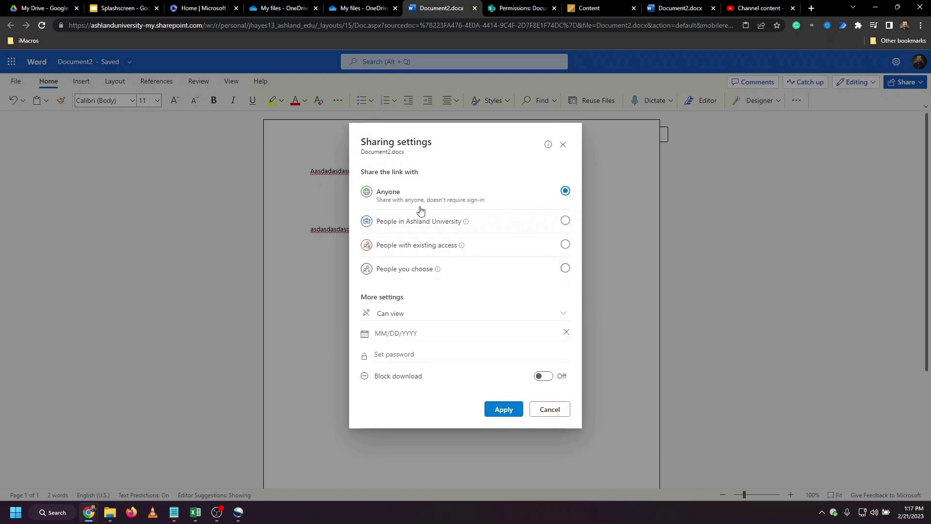
pyautogui.click(503, 409)
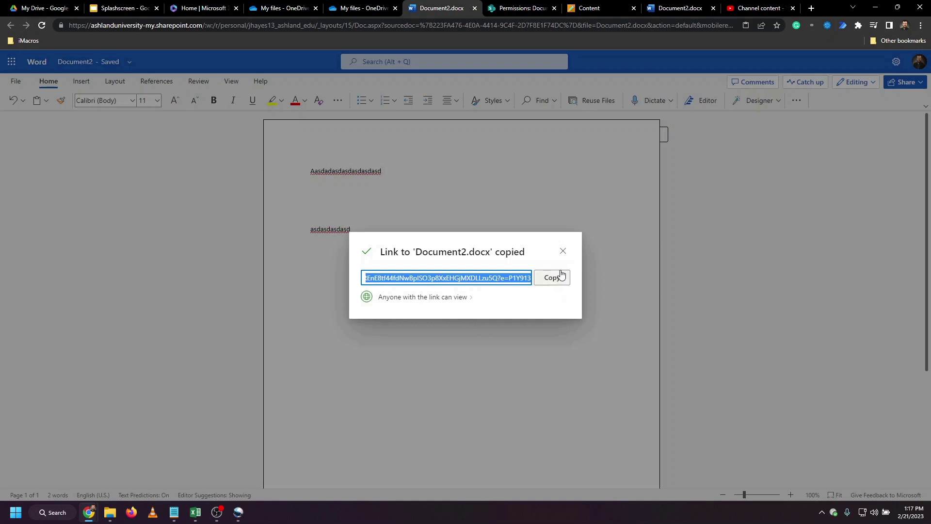
pyautogui.click(562, 251)
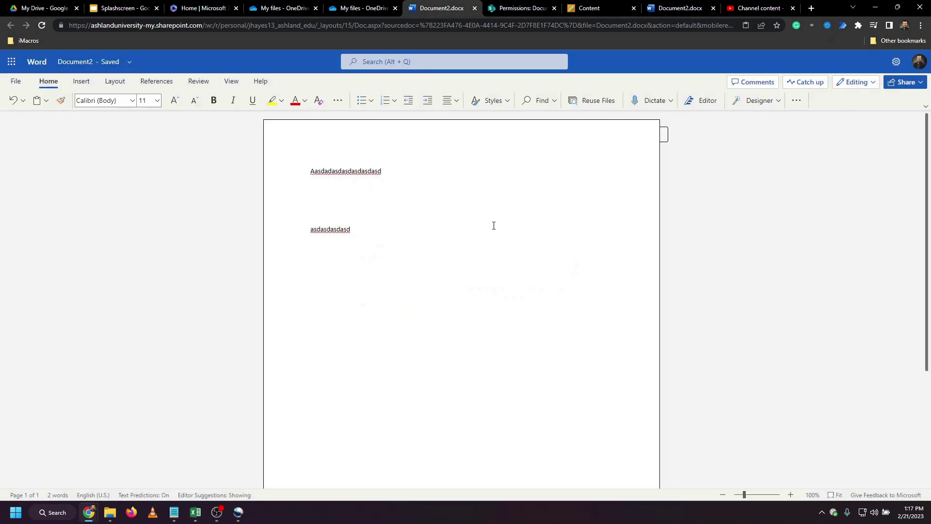
# - Reopen the Embed dialog for Document2.docx from the File sharing page, showing 476 × 288 iframe code
pyautogui.click(15, 82)
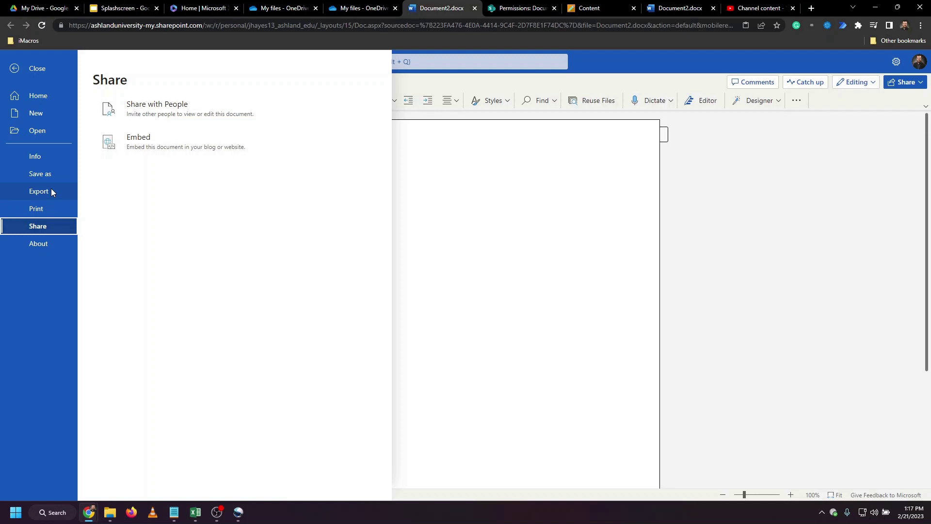
pyautogui.click(161, 144)
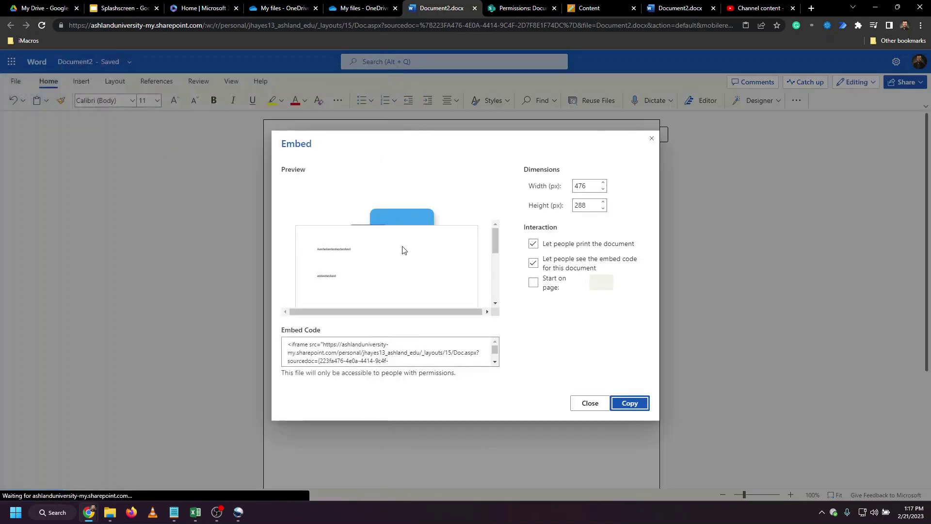